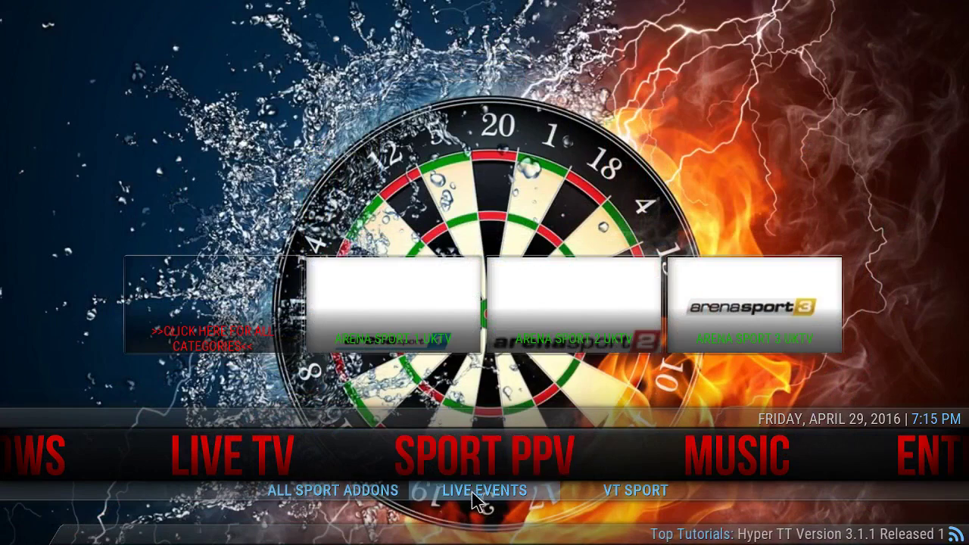
Scroll the Hyper TT menu down to MUSIC, open its radio channels, then switch to ENTERTAIN.
{"action": "scroll", "coordinate": [513, 335], "scroll_direction": "down", "scroll_amount": 5}
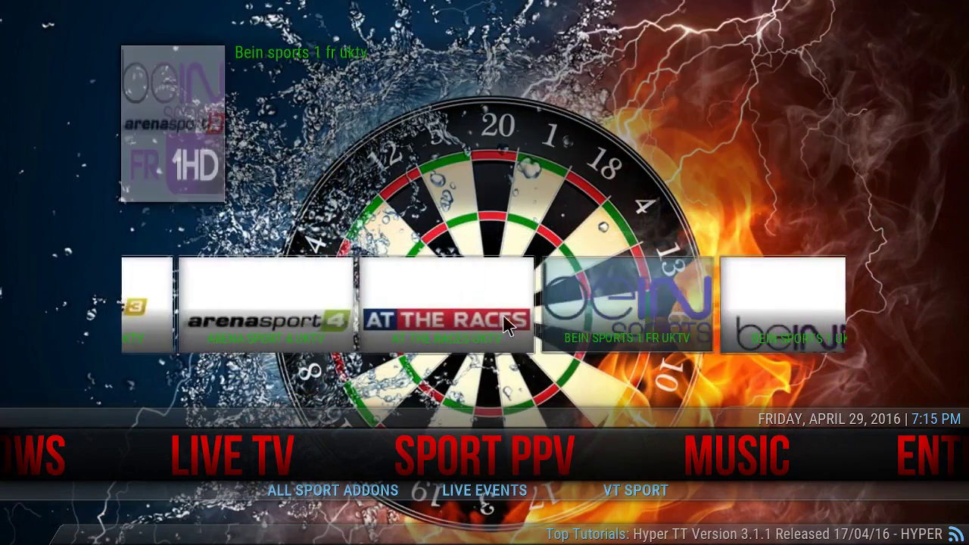
{"action": "scroll", "coordinate": [490, 307], "scroll_direction": "down", "scroll_amount": 8}
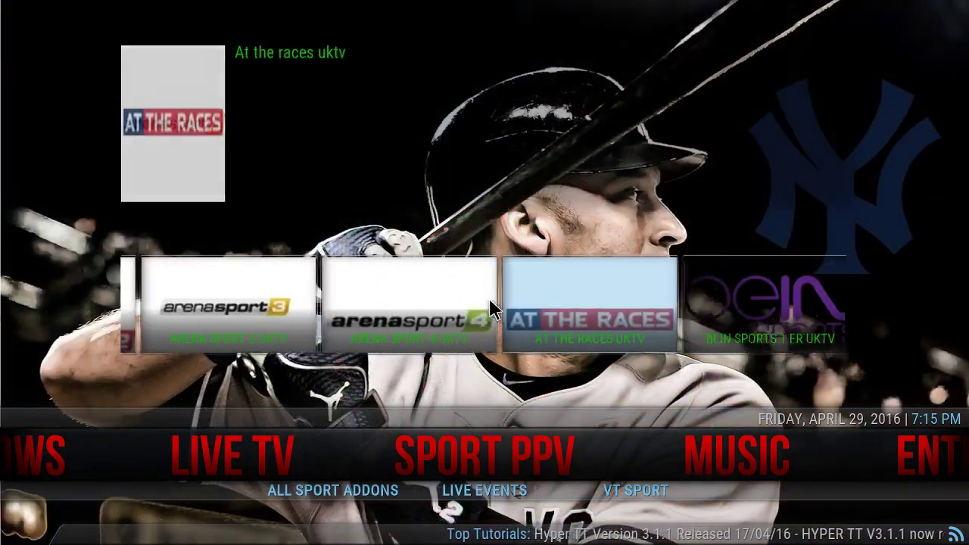
{"action": "scroll", "coordinate": [474, 459], "scroll_direction": "down", "scroll_amount": 1}
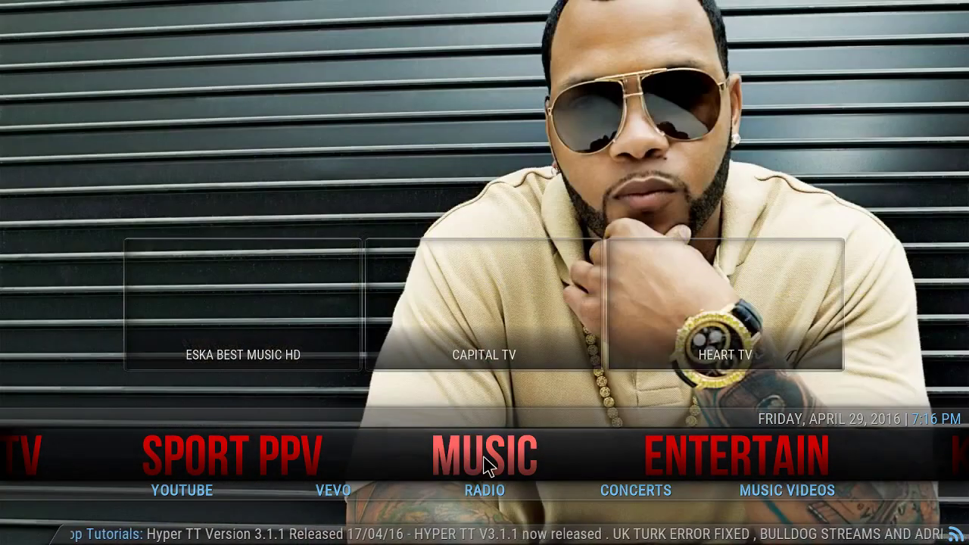
{"action": "left_click", "coordinate": [485, 465]}
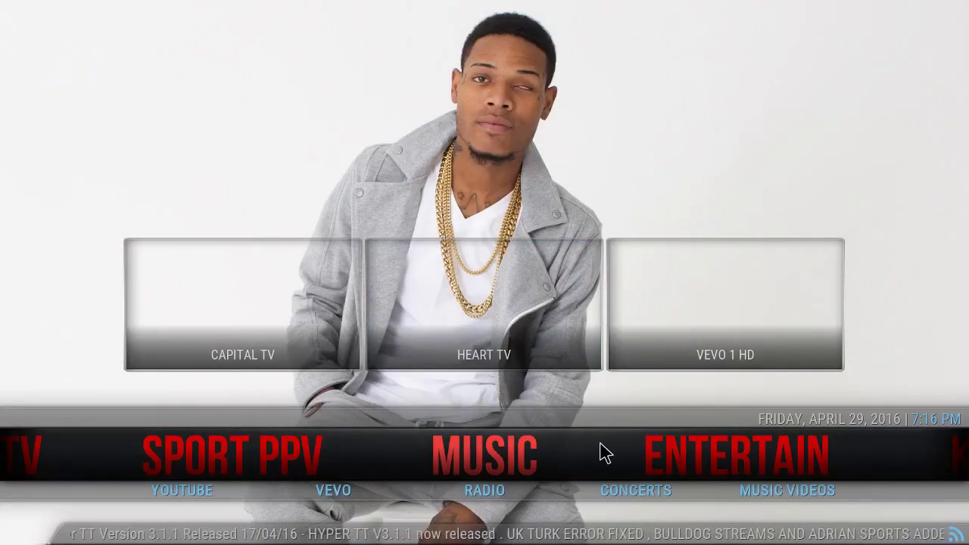
{"action": "left_click", "coordinate": [604, 453]}
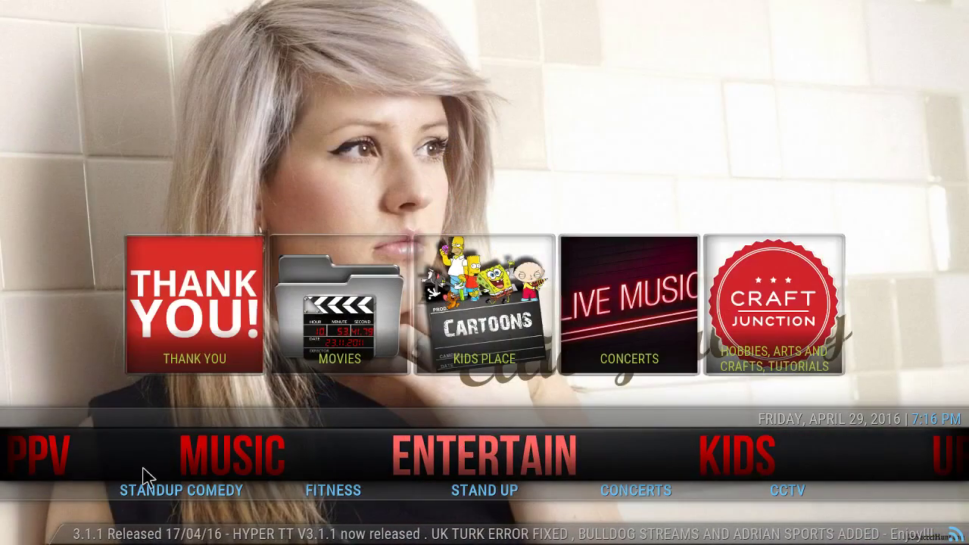
Browse the home menu past Kids, Urban, Phoenix and Her Place to reach Favourites.
{"action": "scroll", "coordinate": [492, 467], "scroll_direction": "down", "scroll_amount": 2}
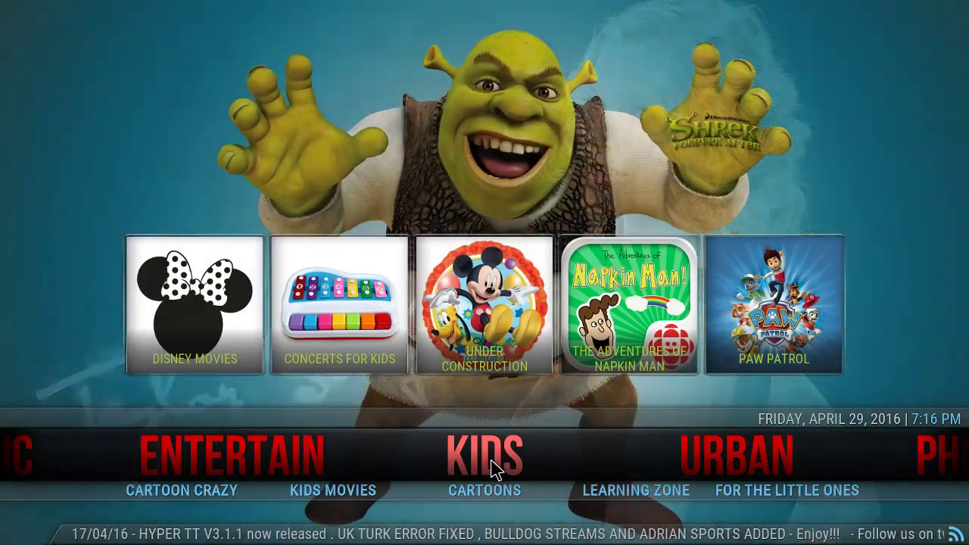
{"action": "scroll", "coordinate": [413, 454], "scroll_direction": "up", "scroll_amount": 1}
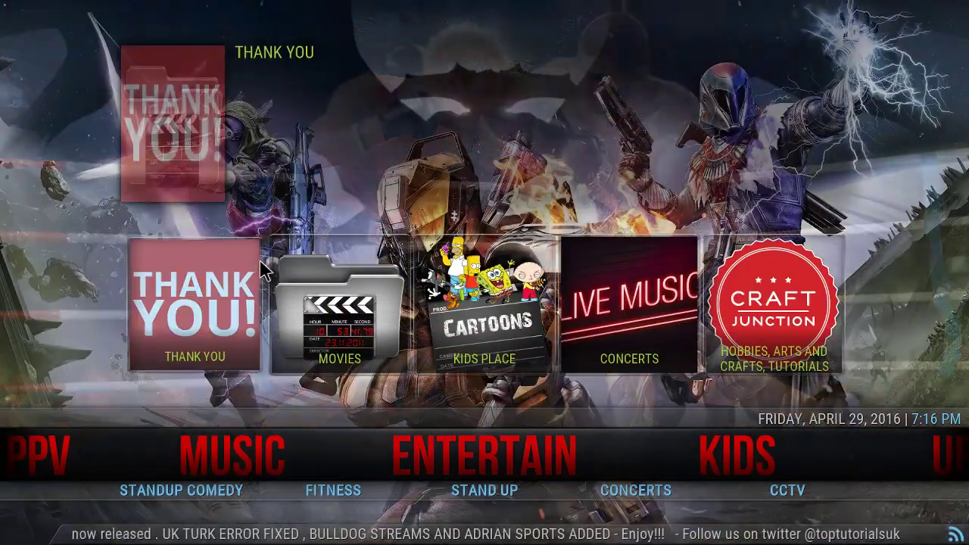
{"action": "mouse_move", "coordinate": [443, 320]}
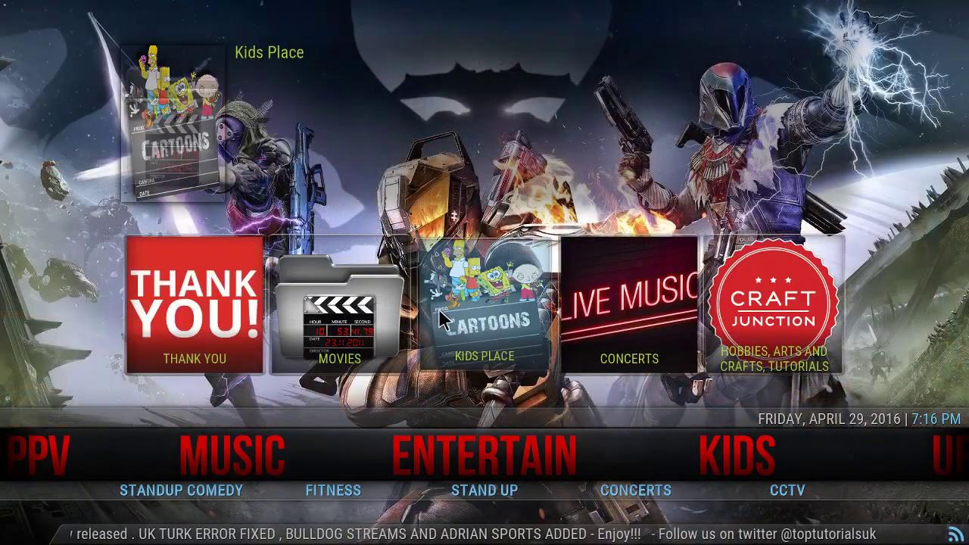
{"action": "scroll", "coordinate": [471, 443], "scroll_direction": "down", "scroll_amount": 1}
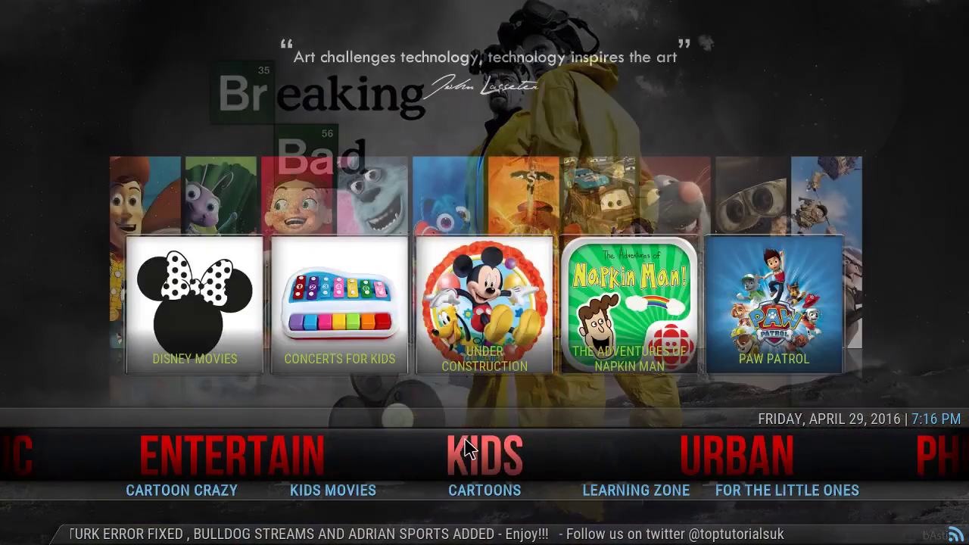
{"action": "mouse_move", "coordinate": [457, 296]}
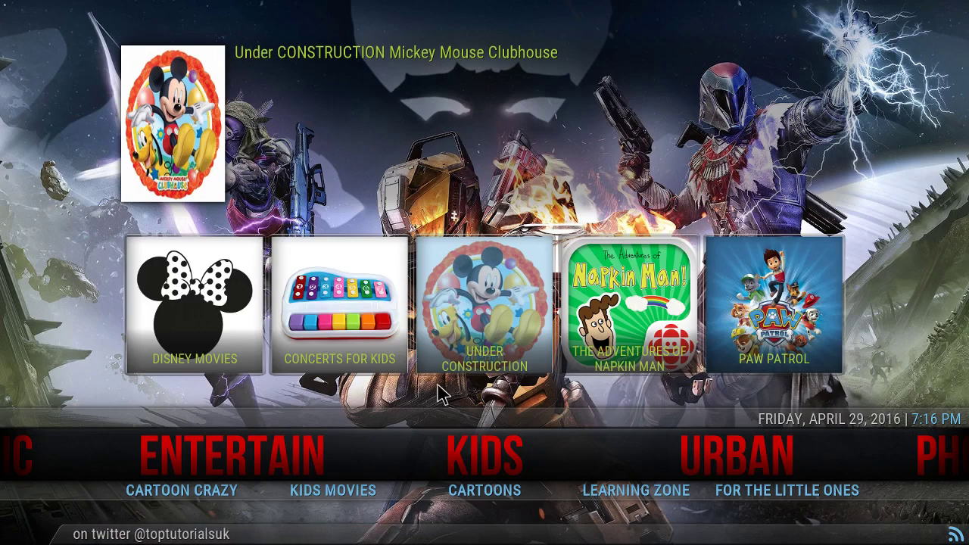
{"action": "scroll", "coordinate": [476, 461], "scroll_direction": "down", "scroll_amount": 1}
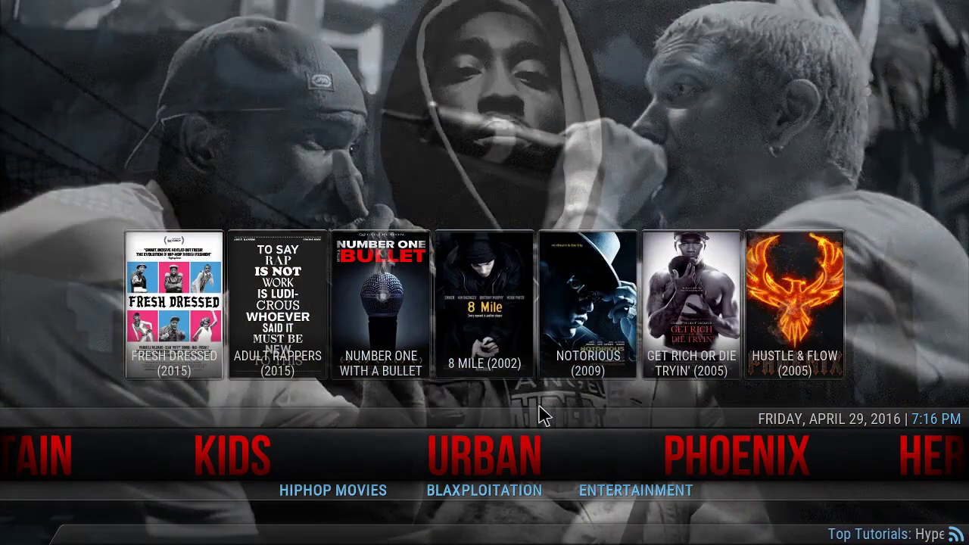
{"action": "scroll", "coordinate": [505, 459], "scroll_direction": "down", "scroll_amount": 1}
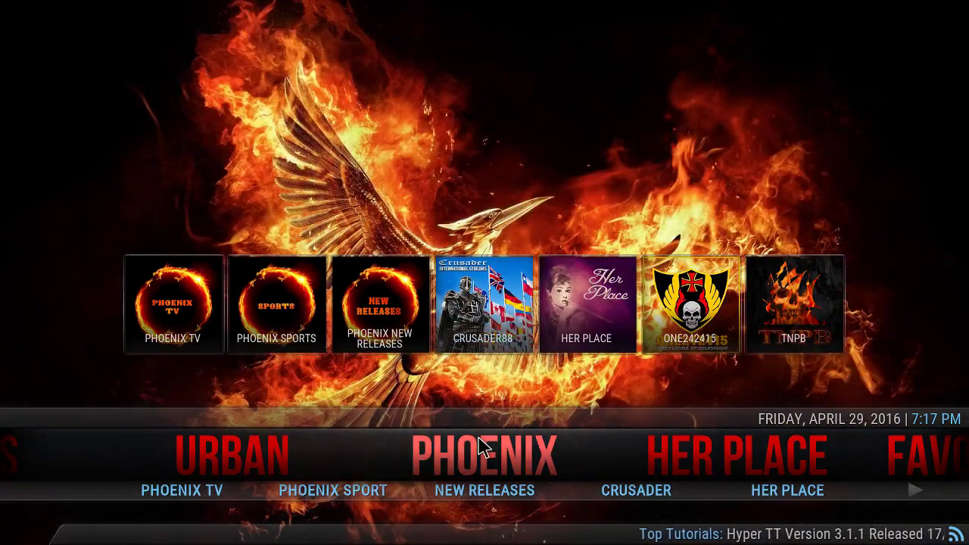
{"action": "scroll", "coordinate": [484, 447], "scroll_direction": "down", "scroll_amount": 1}
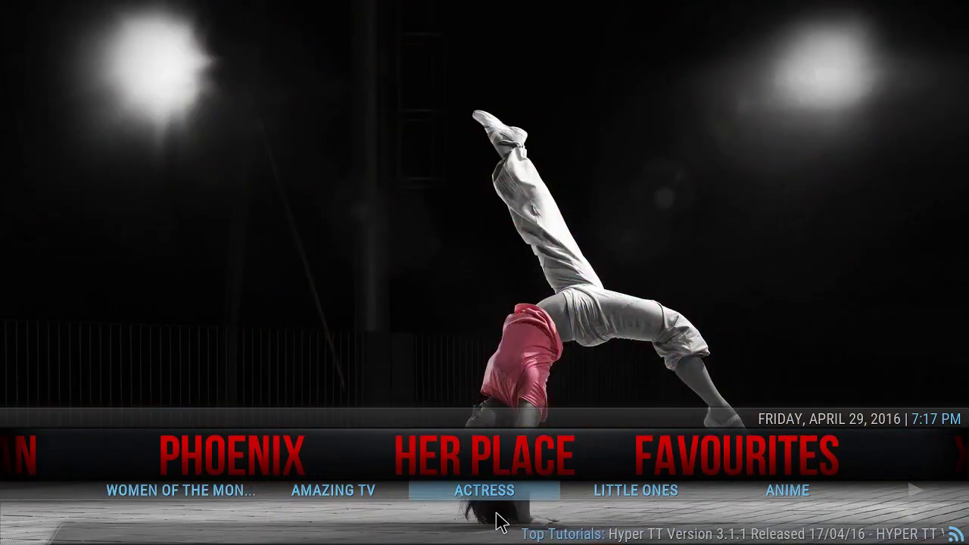
{"action": "scroll", "coordinate": [493, 458], "scroll_direction": "down", "scroll_amount": 1}
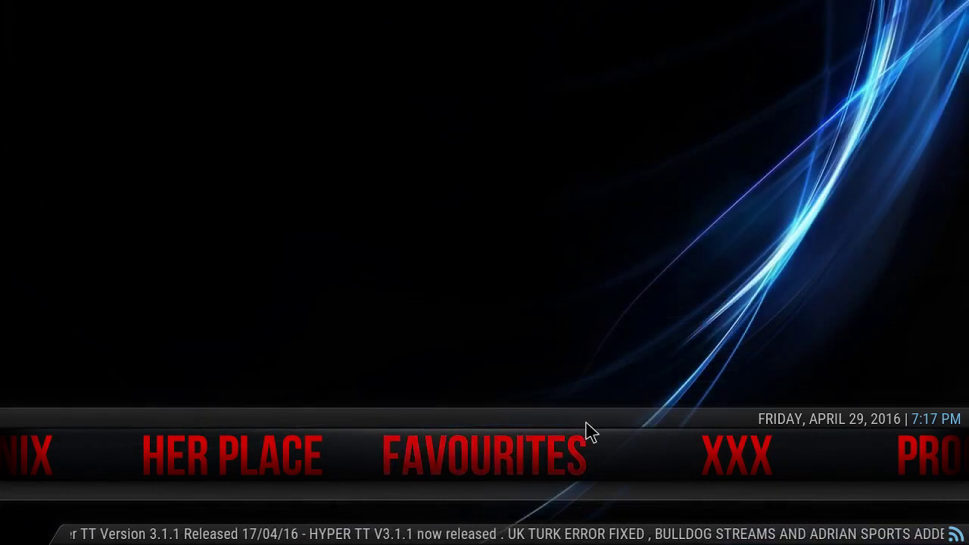
{"action": "scroll", "coordinate": [500, 452], "scroll_direction": "down", "scroll_amount": 2}
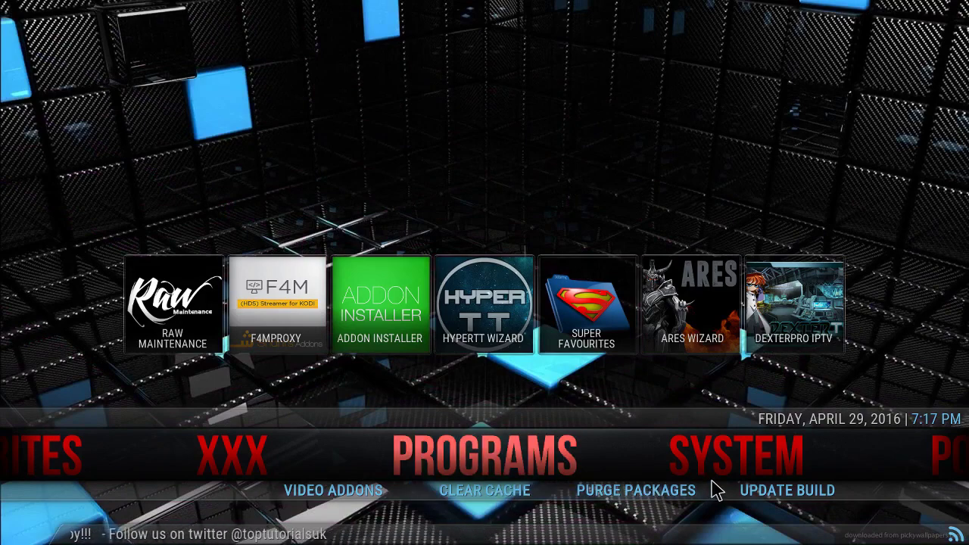
Scroll the Hyper TT menu past Programs, System, Power, Movies and TV Shows.
{"action": "mouse_move", "coordinate": [688, 467]}
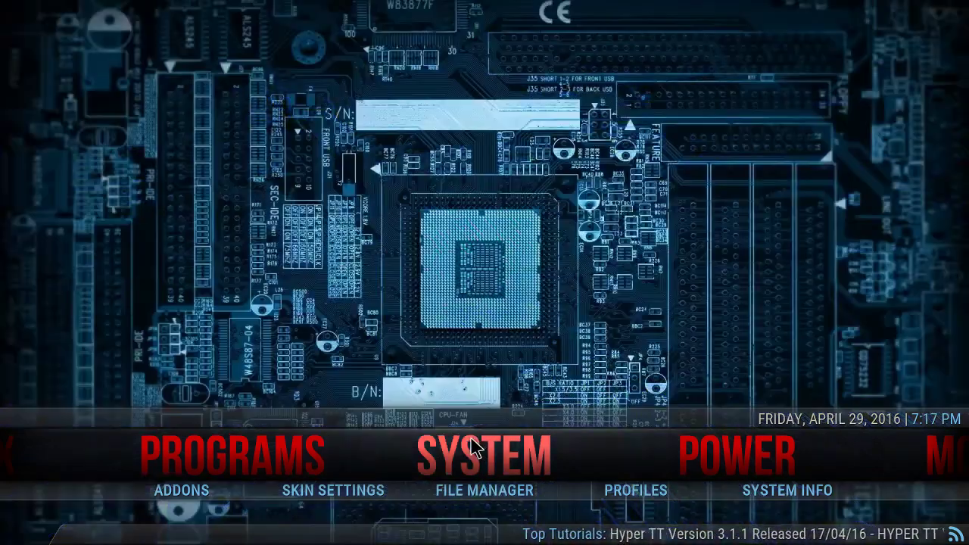
{"action": "scroll", "coordinate": [476, 447], "scroll_direction": "down", "scroll_amount": 1}
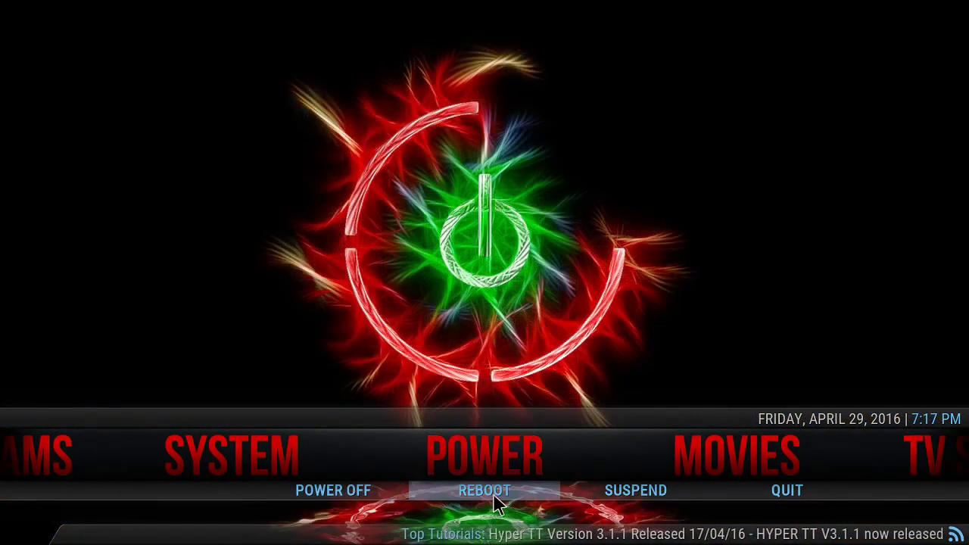
{"action": "scroll", "coordinate": [469, 470], "scroll_direction": "down", "scroll_amount": 1}
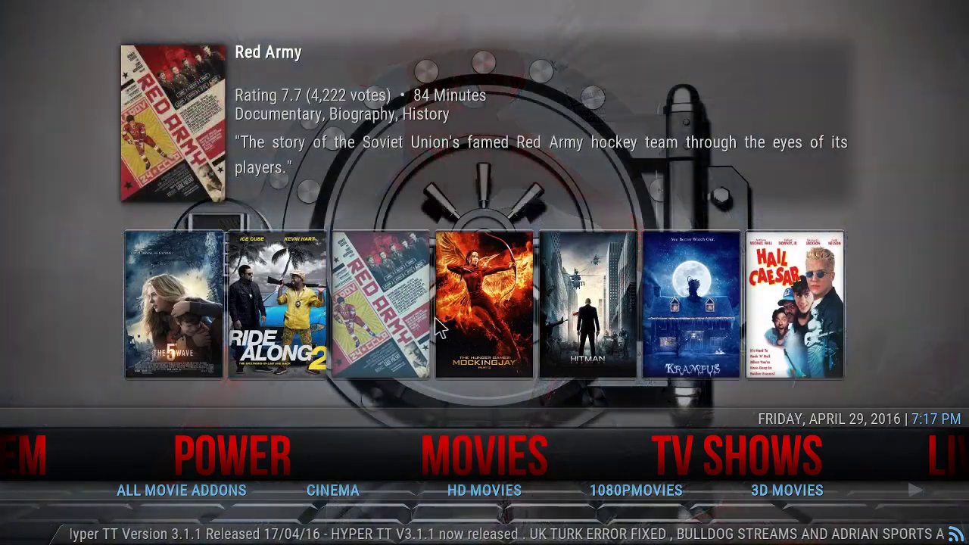
{"action": "mouse_move", "coordinate": [471, 329]}
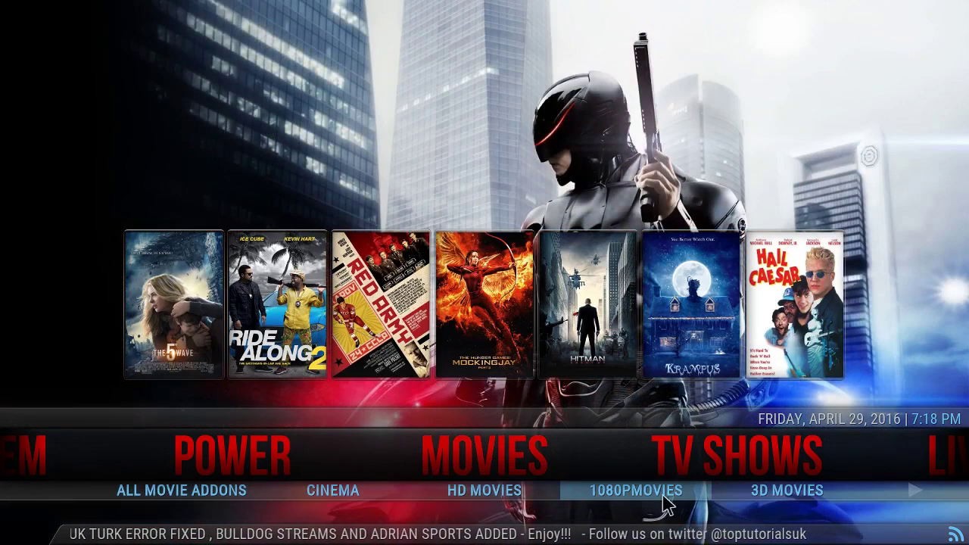
{"action": "scroll", "coordinate": [493, 474], "scroll_direction": "down", "scroll_amount": 1}
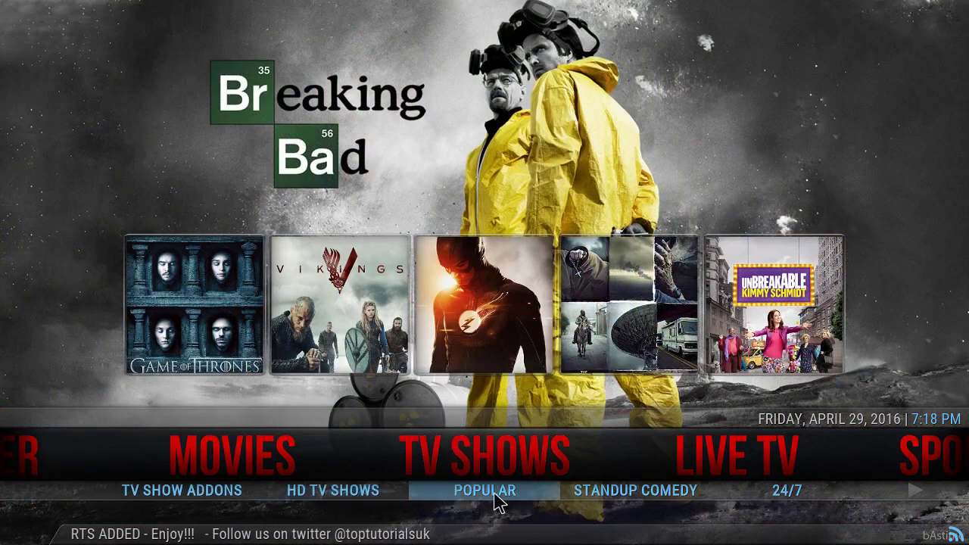
{"action": "scroll", "coordinate": [480, 472], "scroll_direction": "down", "scroll_amount": 1}
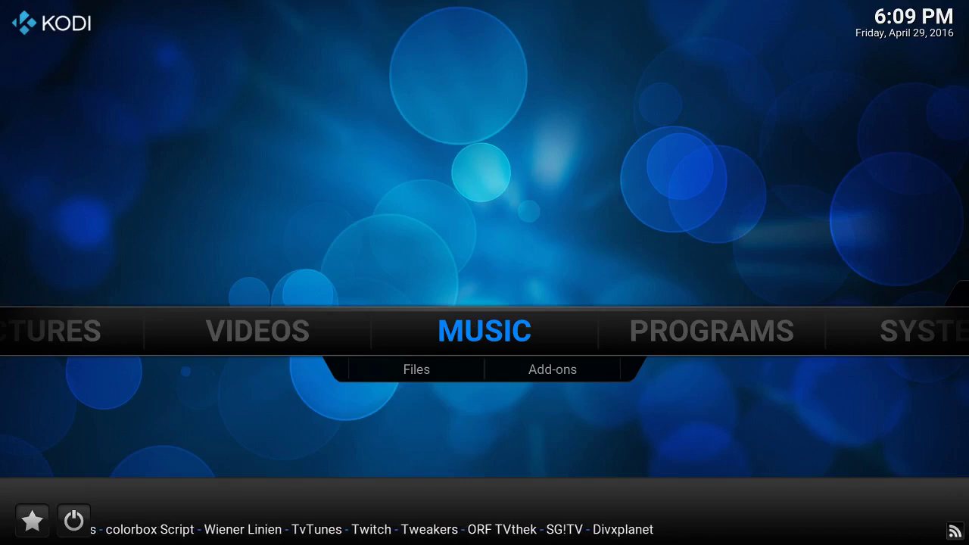
Start adding a new source from Kodi's File manager.
{"action": "scroll", "coordinate": [479, 331], "scroll_direction": "down", "scroll_amount": 2}
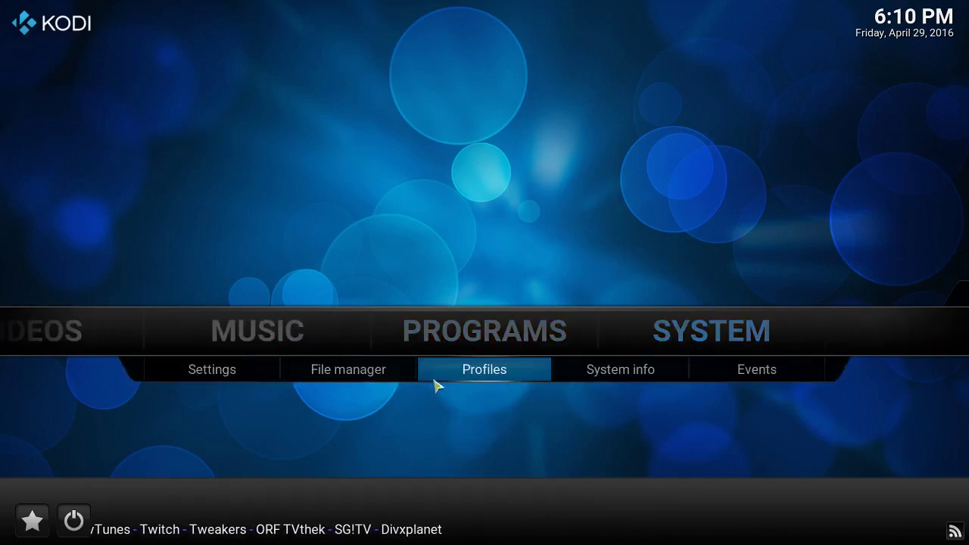
{"action": "left_click", "coordinate": [350, 382]}
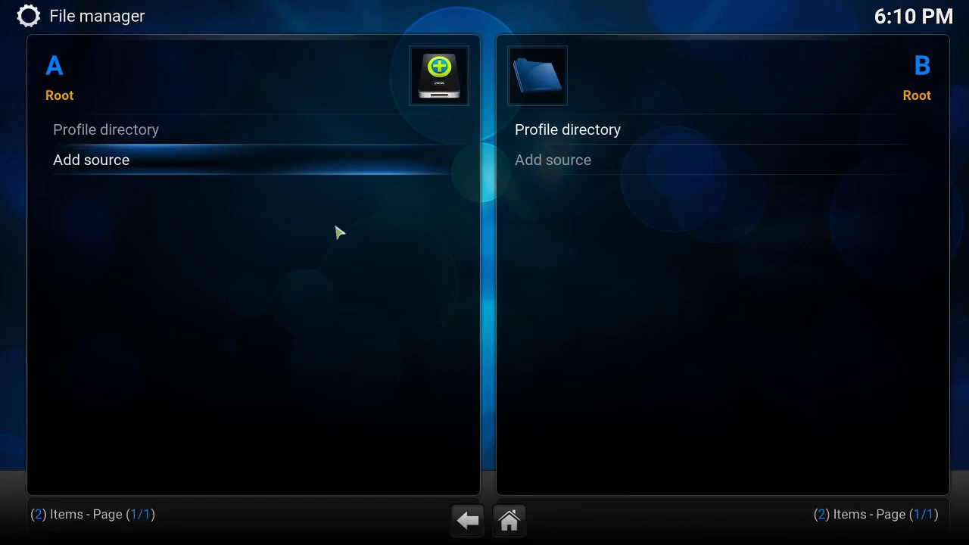
{"action": "left_click", "coordinate": [154, 161]}
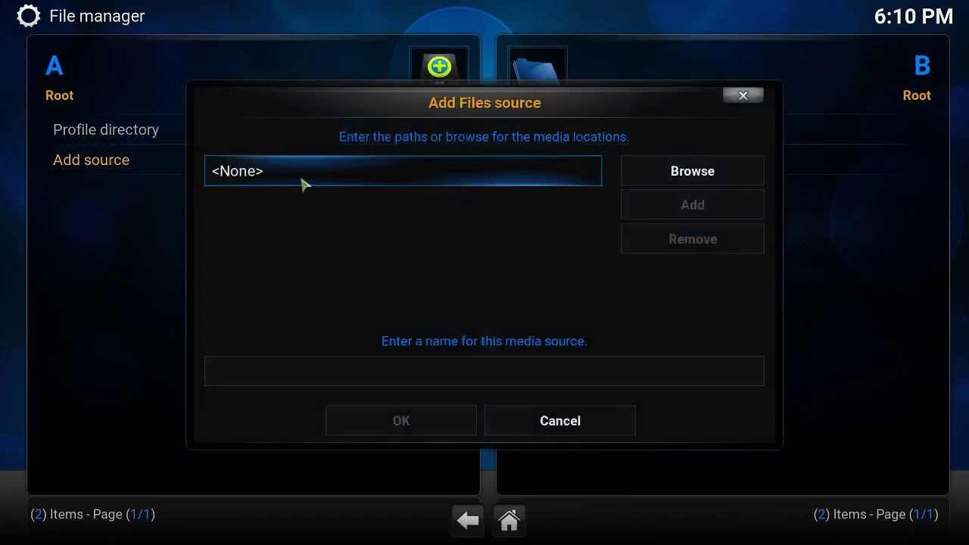
{"action": "left_click", "coordinate": [302, 184]}
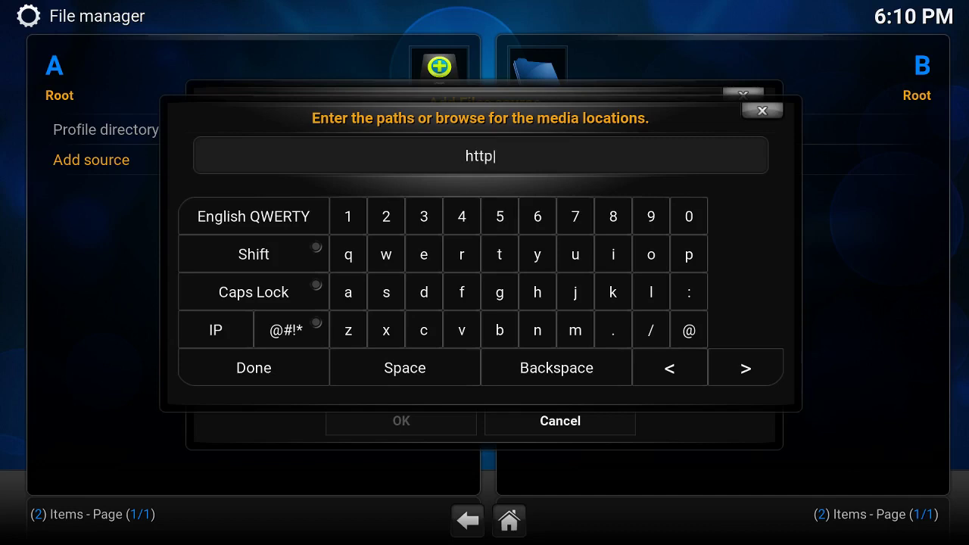
{"action": "key", "text": "Down"}
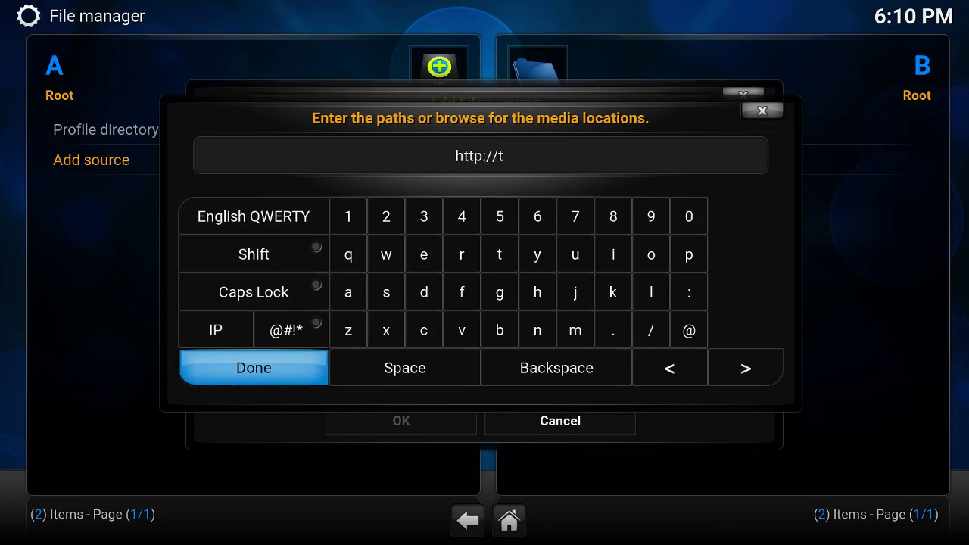
{"action": "type", "text": "to"}
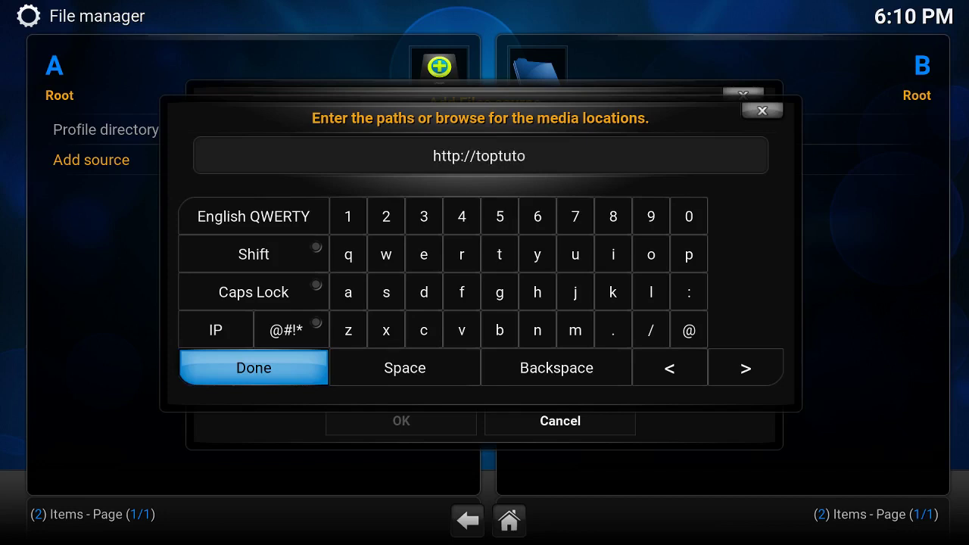
{"action": "type", "text": "rials"}
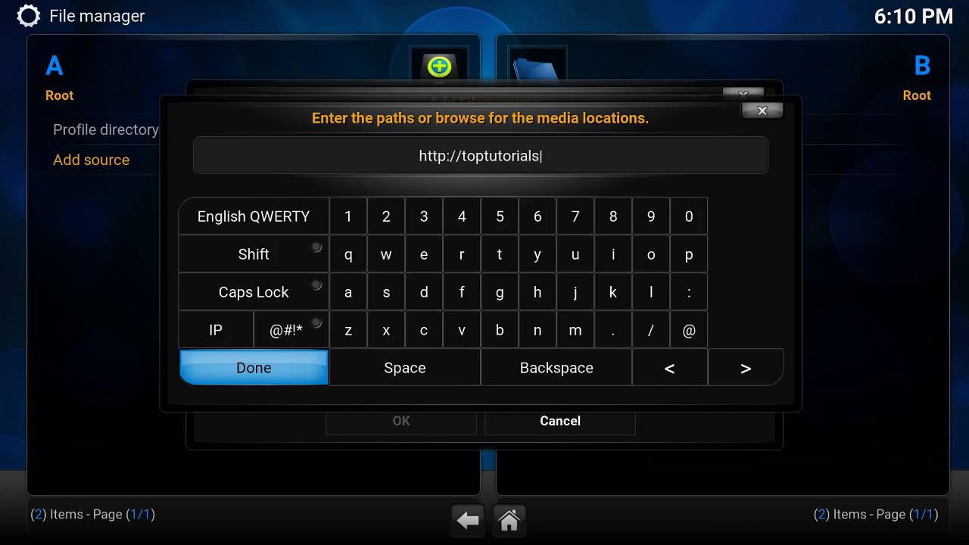
{"action": "type", "text": ".co."}
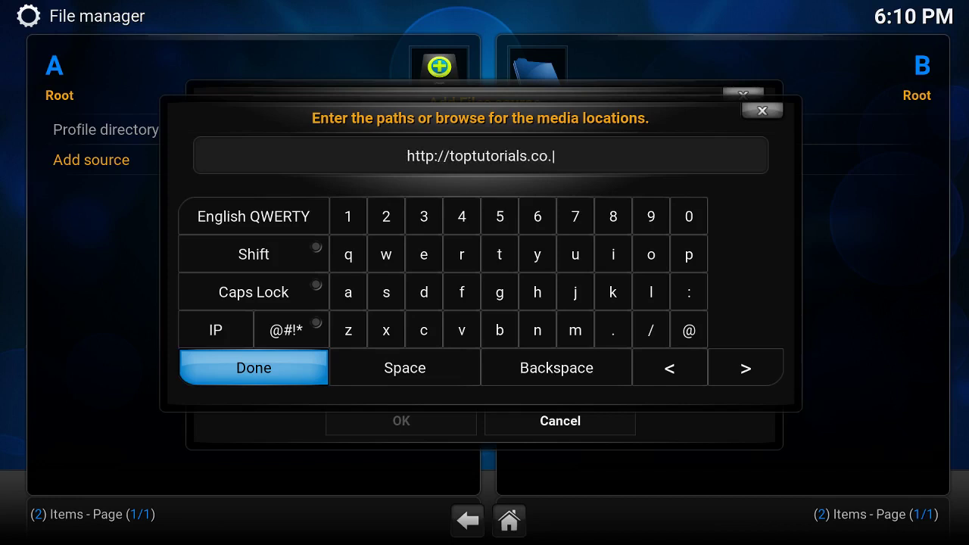
{"action": "type", "text": "uh"}
{"action": "key", "text": "BackSpace"}
{"action": "type", "text": "k"}
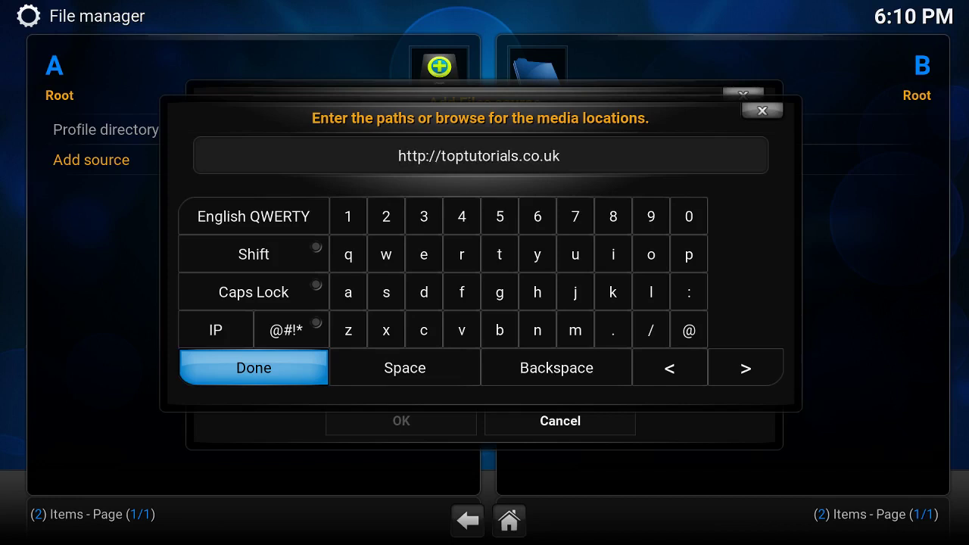
{"action": "type", "text": "/kodi"}
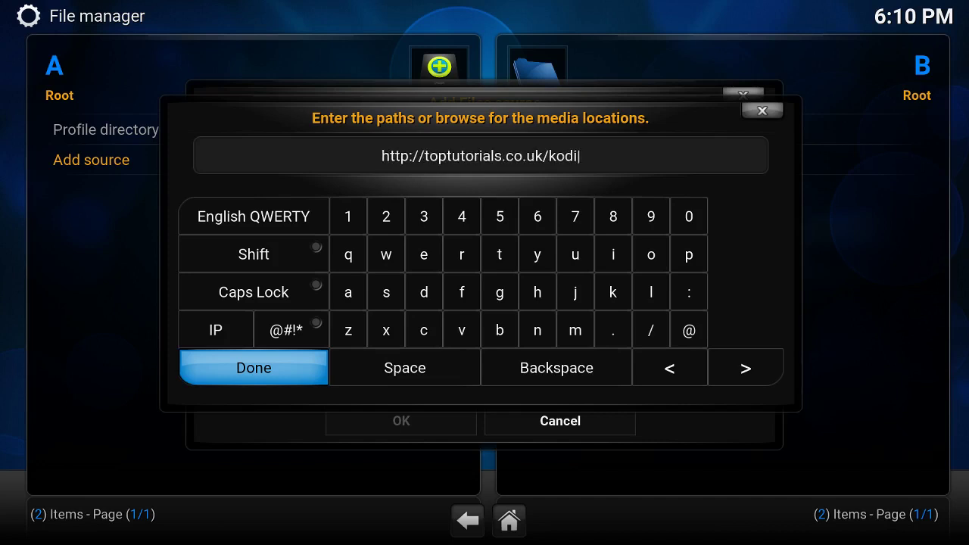
{"action": "left_click", "coordinate": [264, 365]}
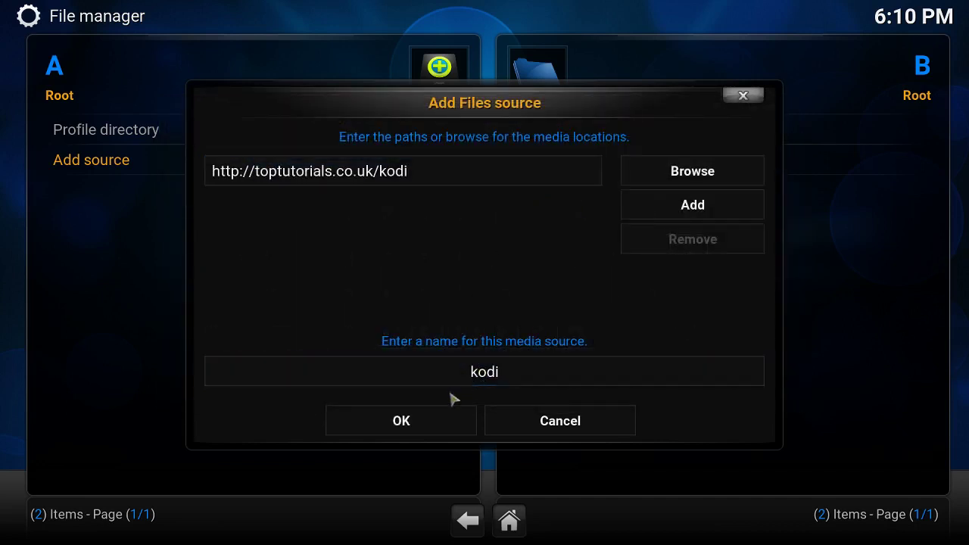
{"action": "left_click", "coordinate": [402, 422]}
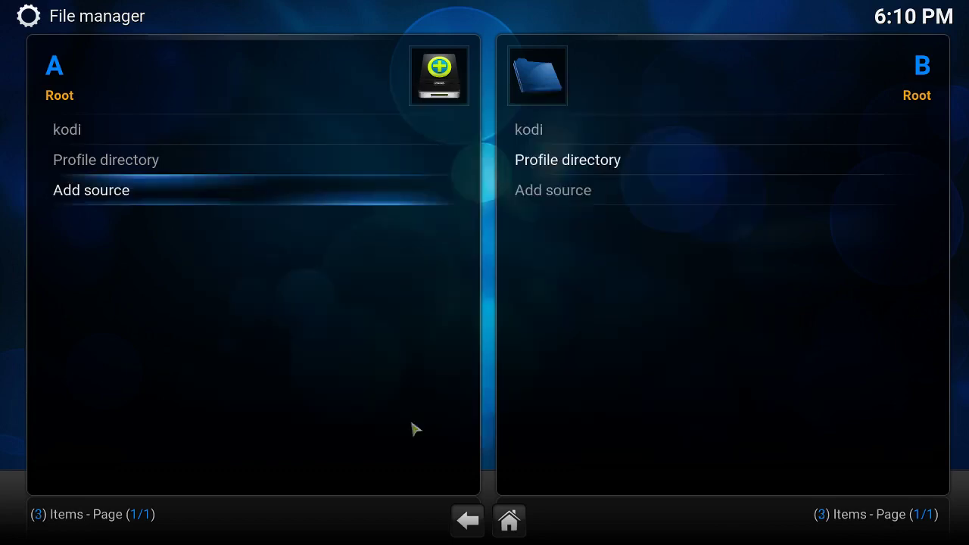
{"action": "right_click", "coordinate": [275, 230]}
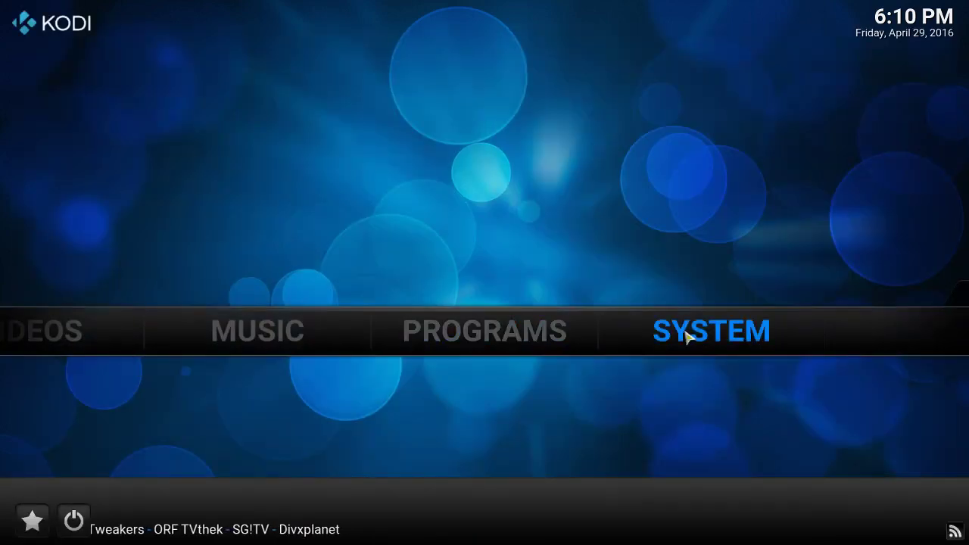
Install plugin.video.hyper1.0.2.zip from kodi > builds via Settings > Add-ons > Install from zip file.
{"action": "left_click", "coordinate": [689, 340]}
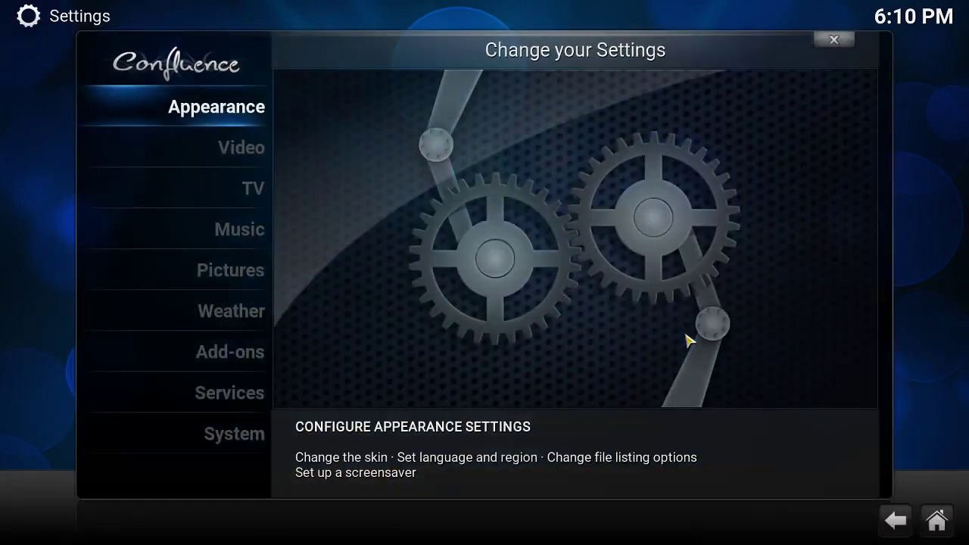
{"action": "left_click", "coordinate": [234, 355]}
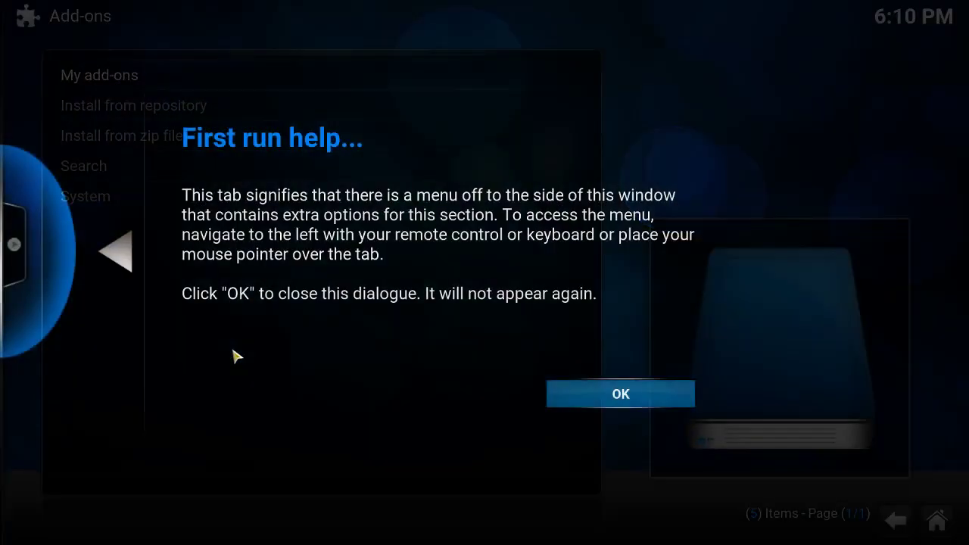
{"action": "left_click", "coordinate": [619, 398]}
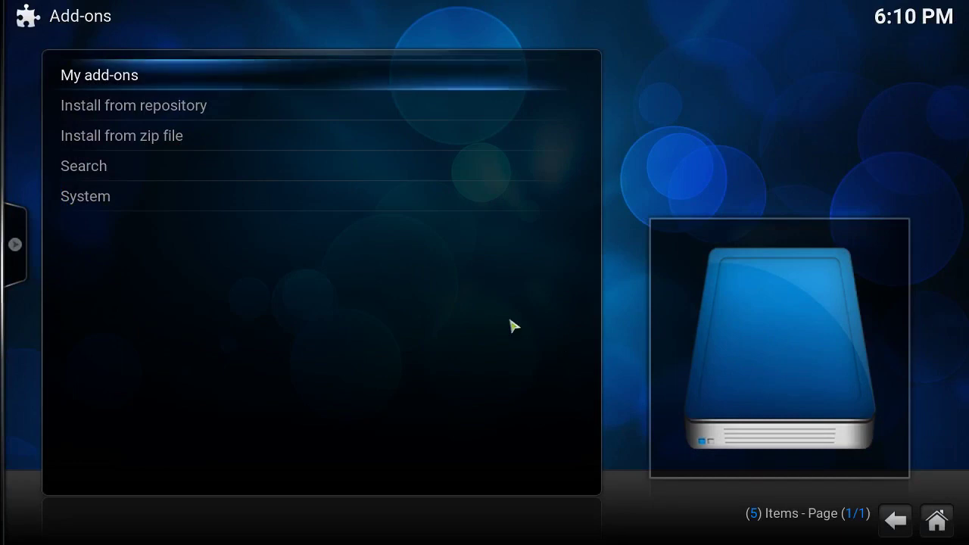
{"action": "left_click", "coordinate": [101, 144]}
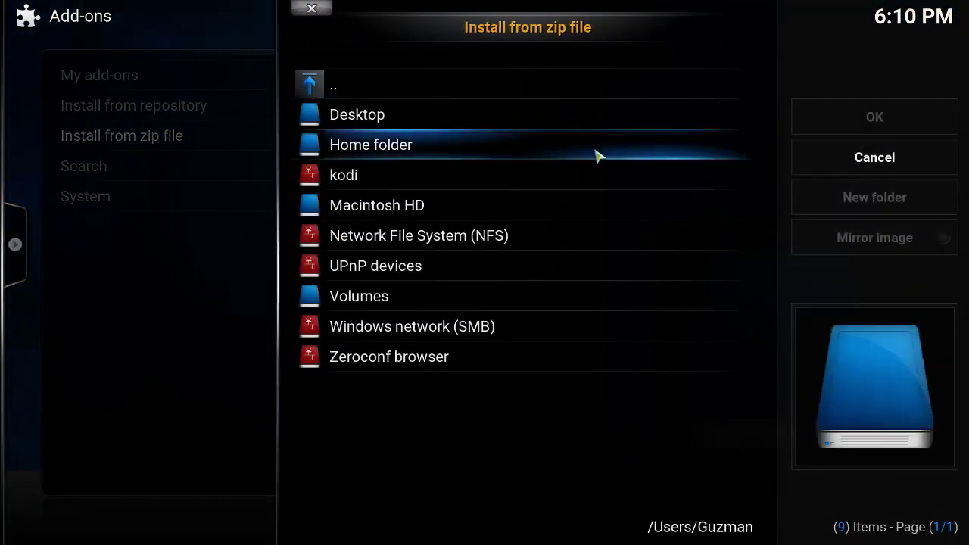
{"action": "left_click", "coordinate": [360, 181]}
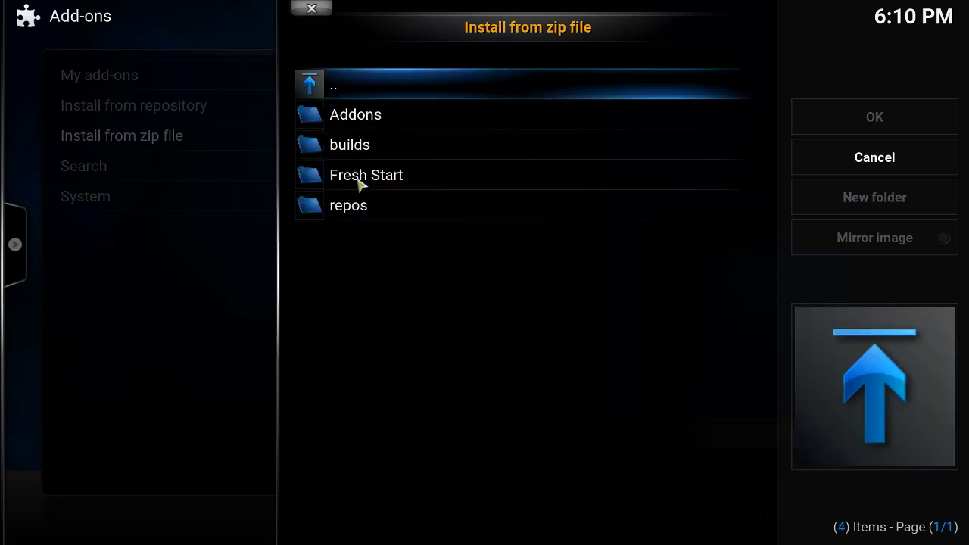
{"action": "left_click", "coordinate": [349, 149]}
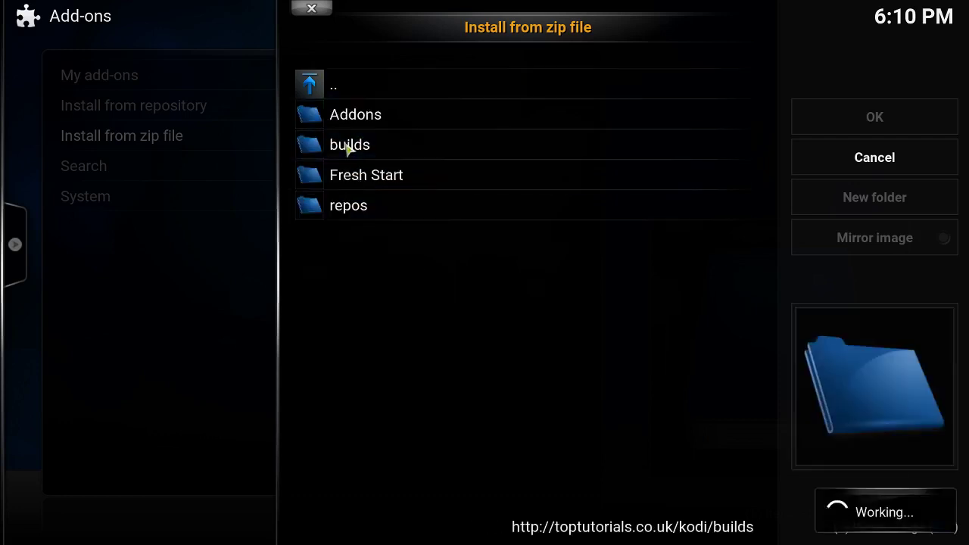
{"action": "left_click", "coordinate": [390, 122]}
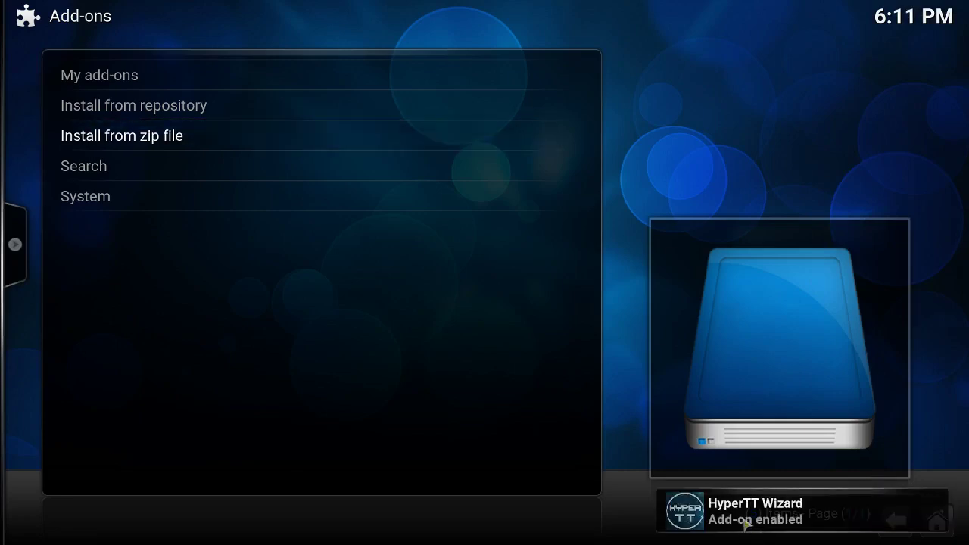
Go home and launch HyperTT Wizard from Program add-ons to see the Kodi 16 builds.
{"action": "left_click", "coordinate": [389, 160]}
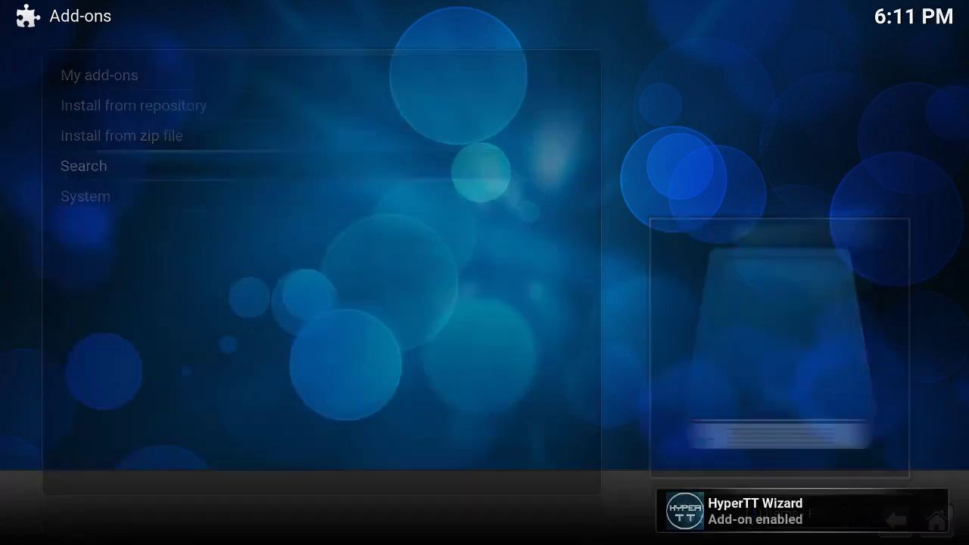
{"action": "right_click", "coordinate": [301, 151]}
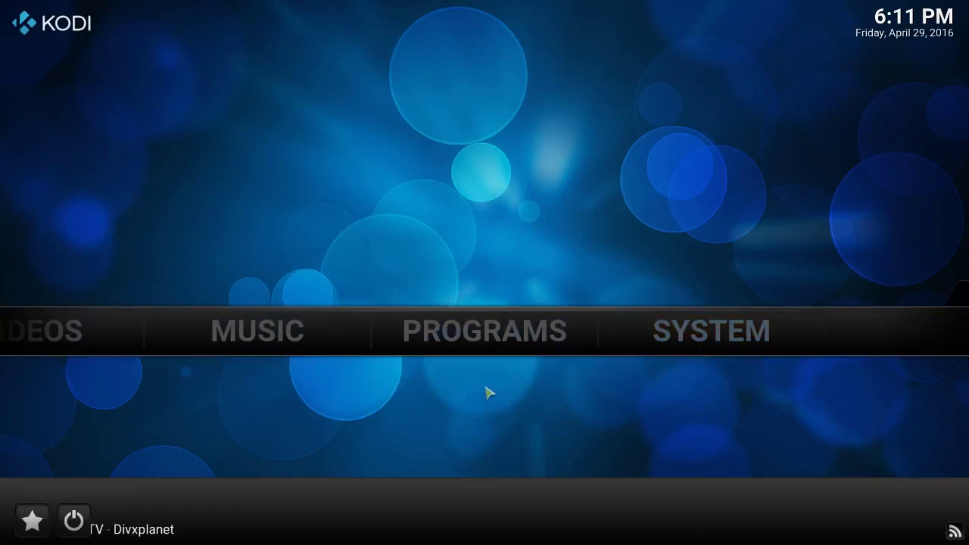
{"action": "left_click", "coordinate": [487, 337]}
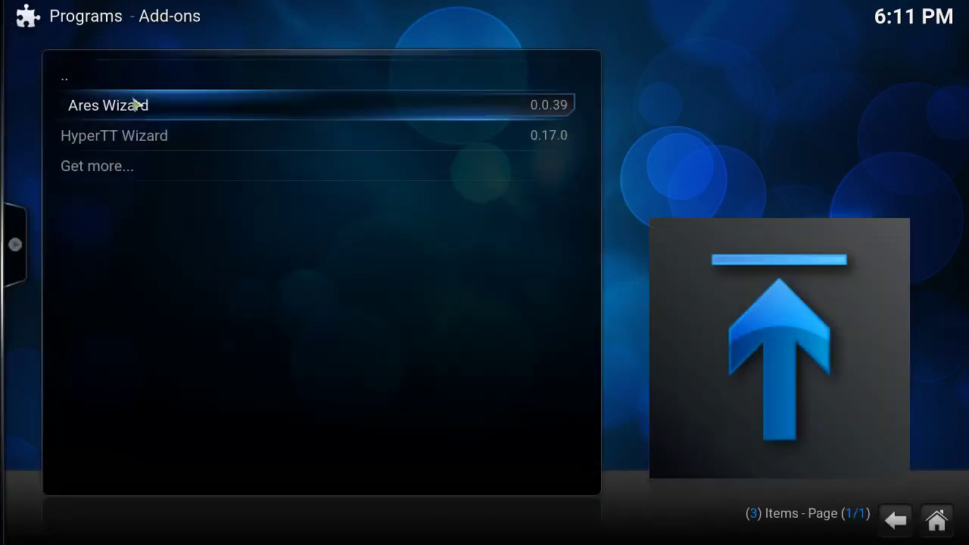
{"action": "left_click", "coordinate": [104, 138]}
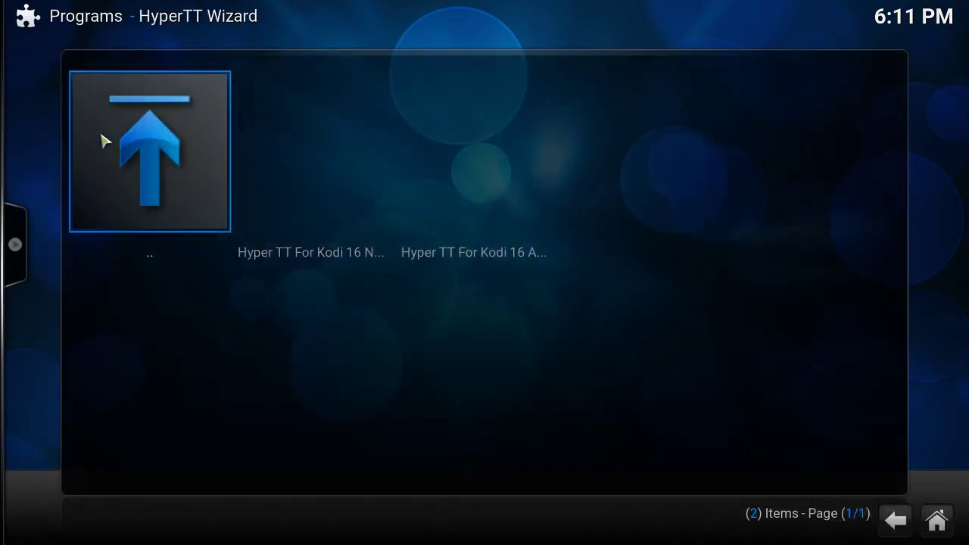